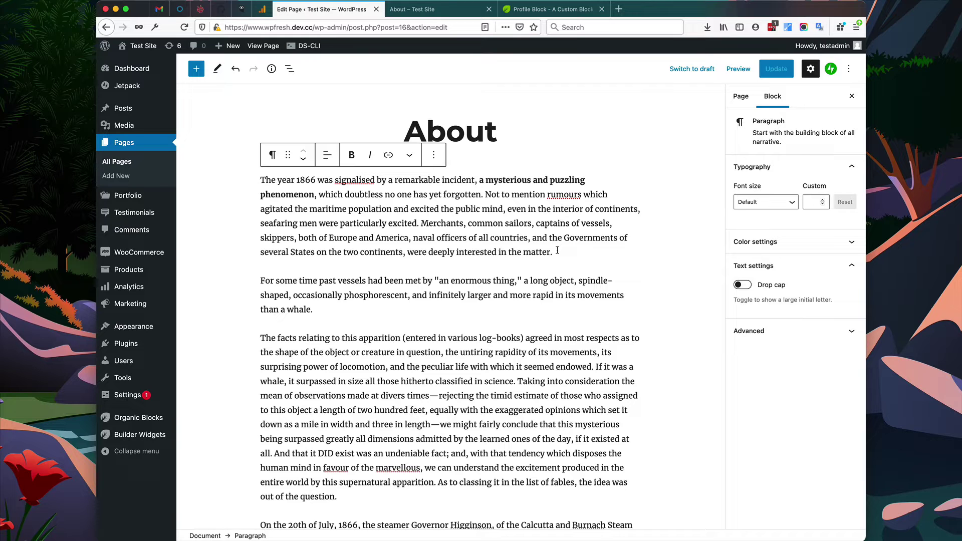
- Insert the green-icon Profile block between the first and second paragraphs of the About page
key("Return")
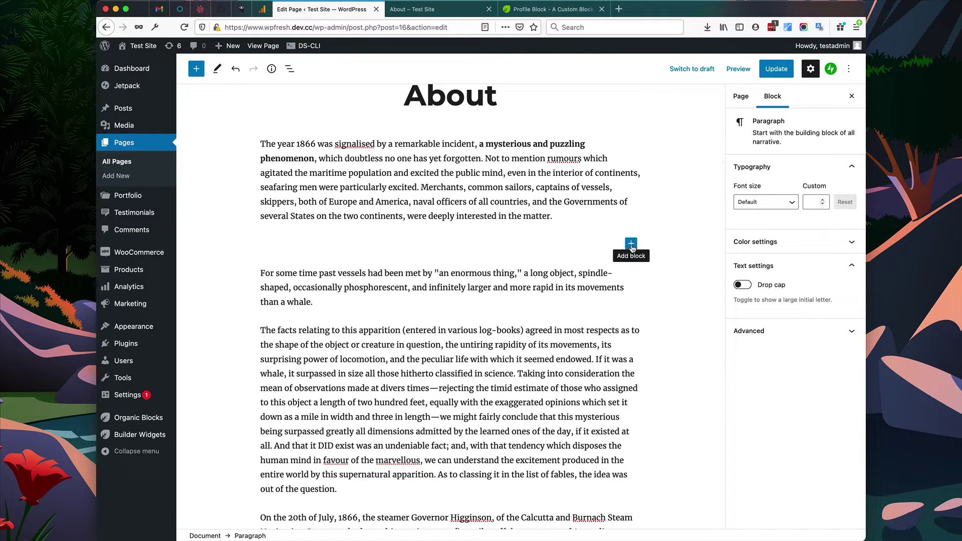
left_click(631, 244)
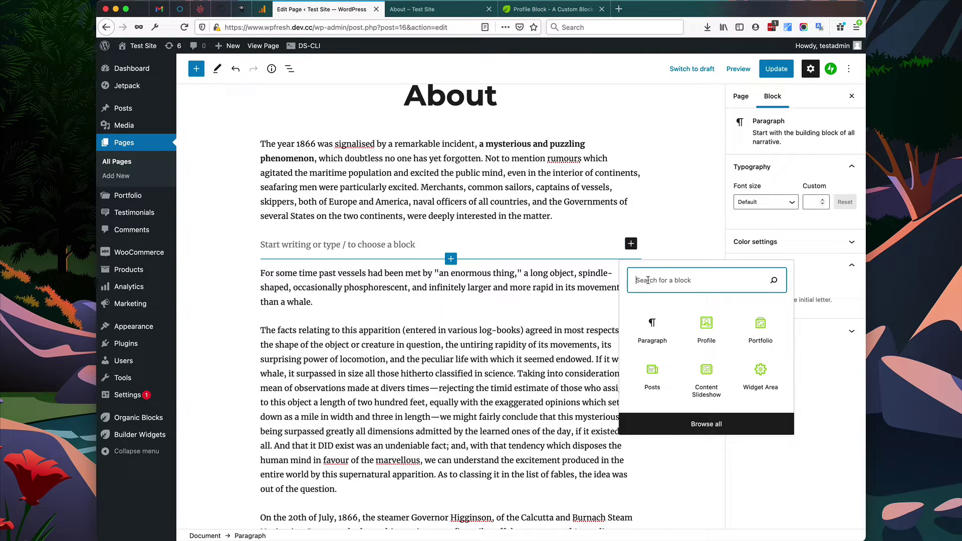
type("profil")
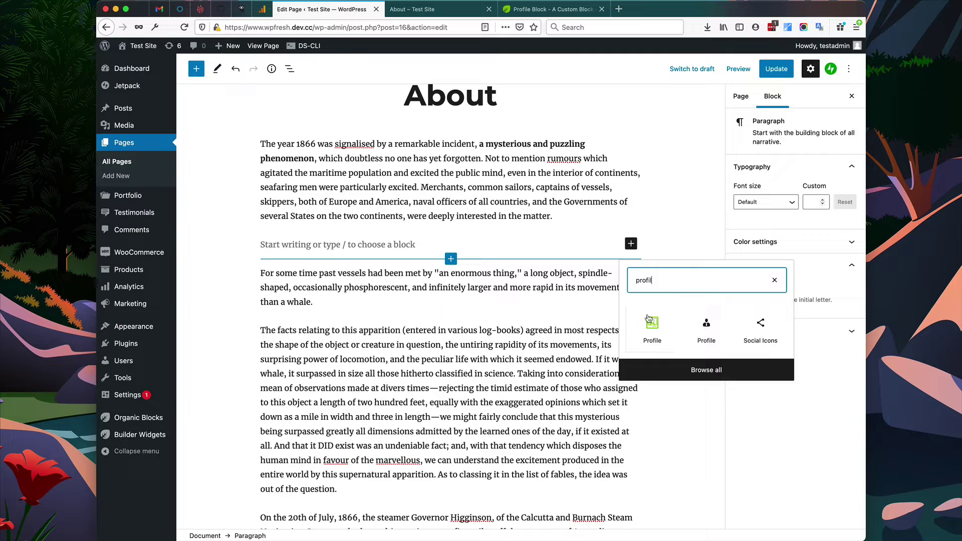
left_click(652, 331)
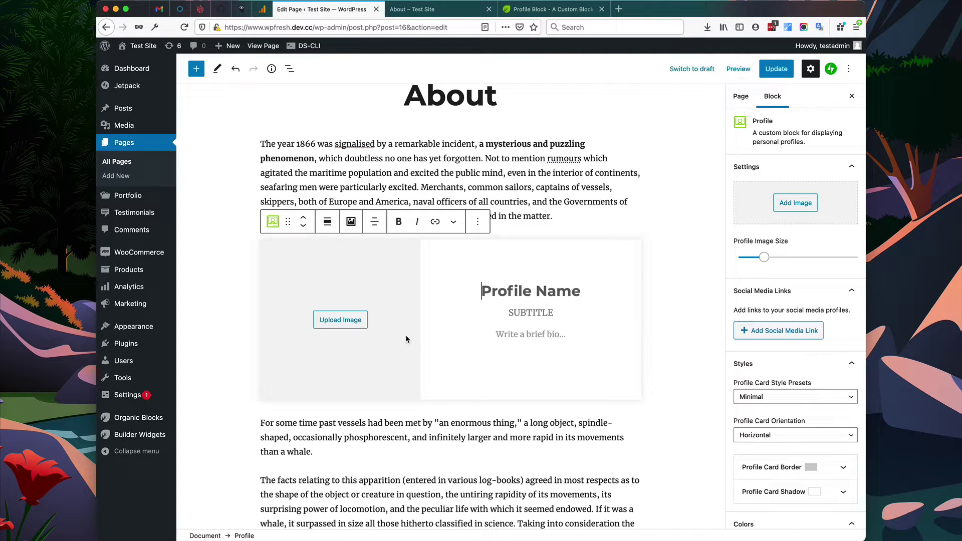
- Set the profile card's picture to portrait-05-18.jpg from the media library
left_click(347, 323)
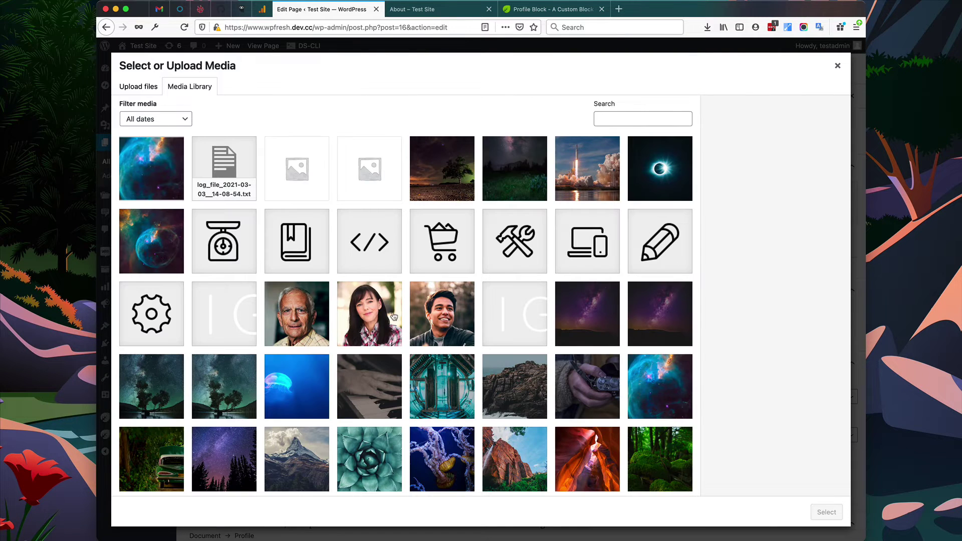
scroll(476, 281, "down", 5)
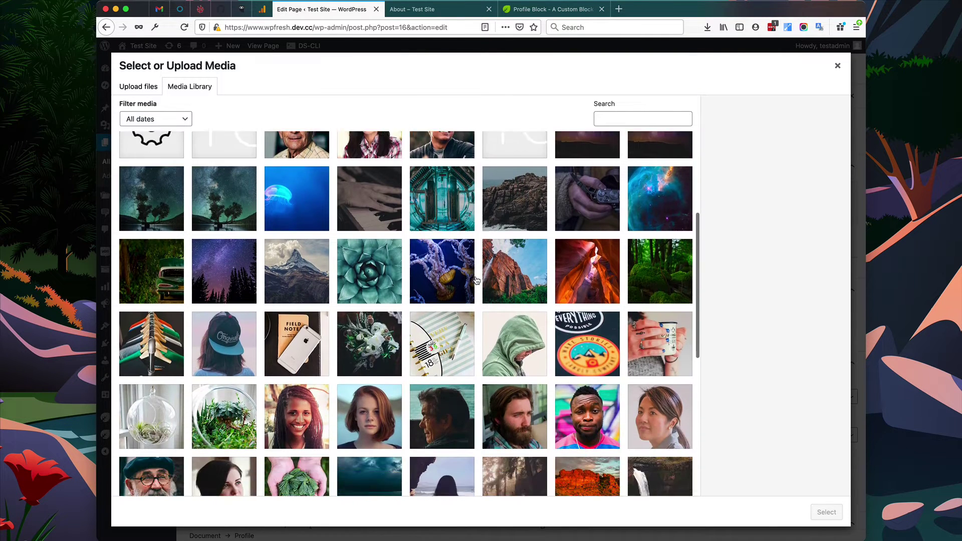
scroll(476, 281, "down", 4)
left_click(365, 230)
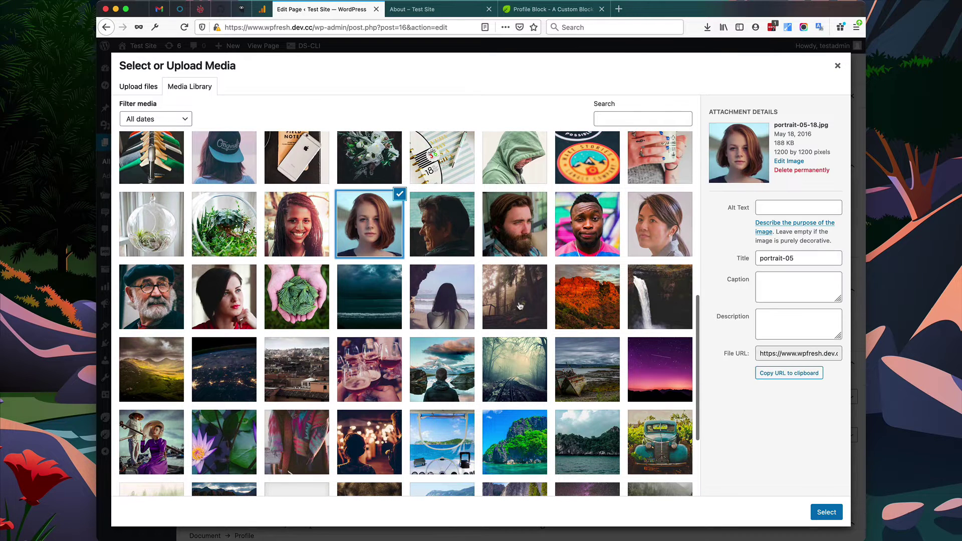
left_click(821, 510)
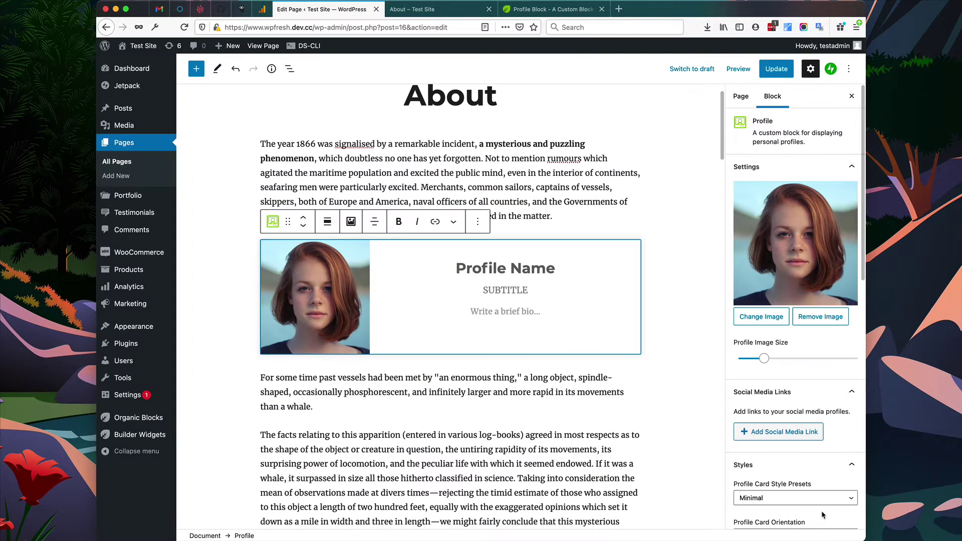
- Enter the person's full name as the profile name on the card
left_click(511, 270)
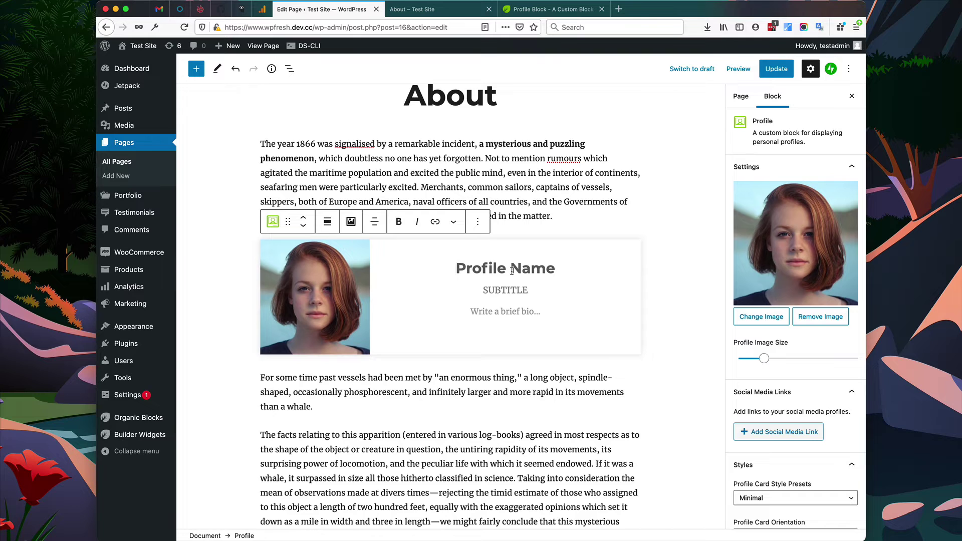
type("Ann Tayl")
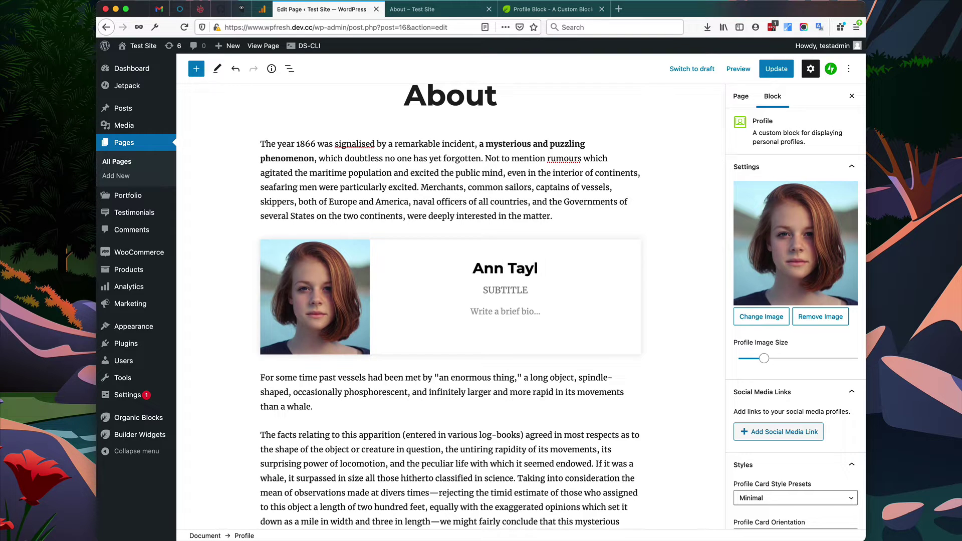
type("or")
scroll(451, 300, "down", 1)
- Set the profile's subtitle to PRESIDENT and fill in the brief bio with placeholder text starting "Vestibulum id ligula porta felis euismod semper."
key("Tab")
type("PRE")
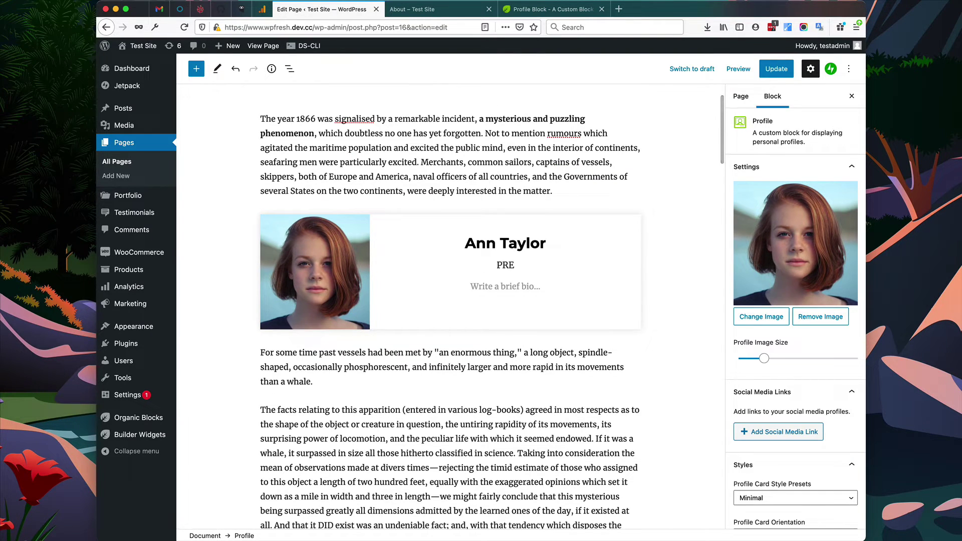
type("SIDENT")
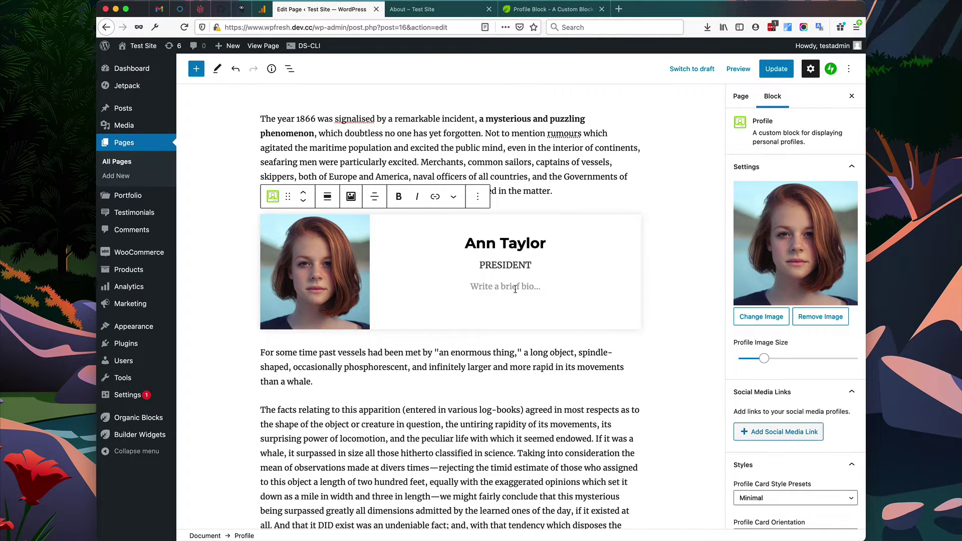
type("Vestibulum id ligula porta felis euismod semper. Donec ullamcorper nulla non metus auctor fringilla. Morbi leo risus, porta ac consectetur ac, vestibulum at eros.")
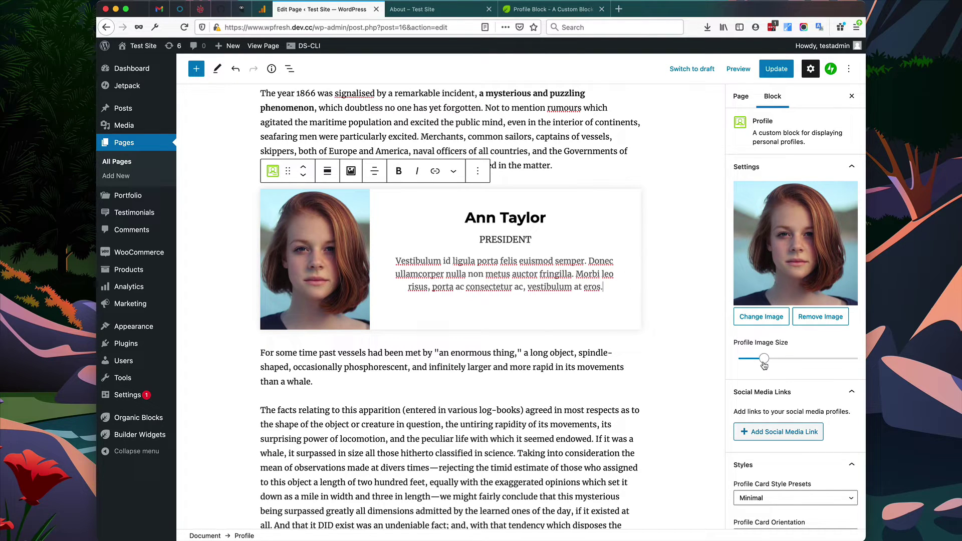
left_click_drag(764, 358, 793, 359)
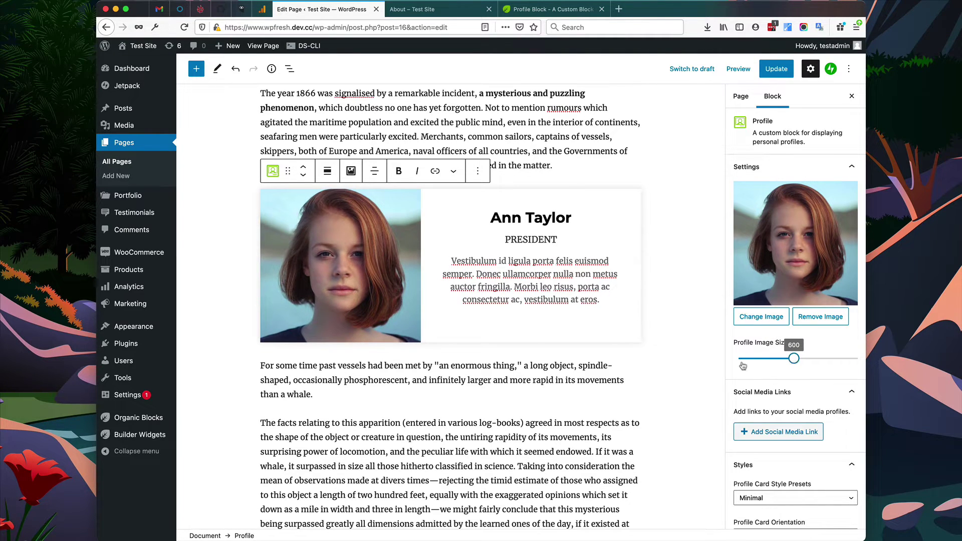
scroll(781, 419, "down", 1)
left_click(780, 417)
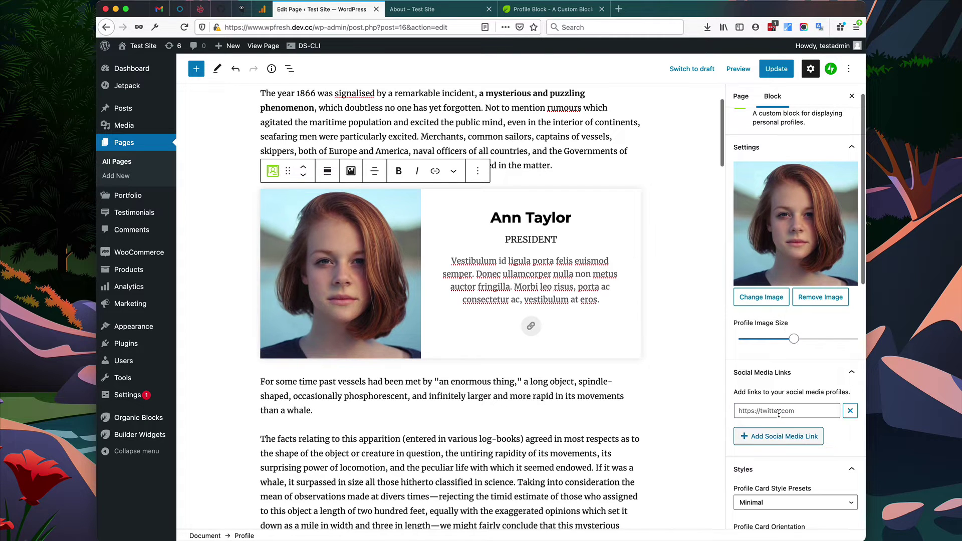
type("https://faceb")
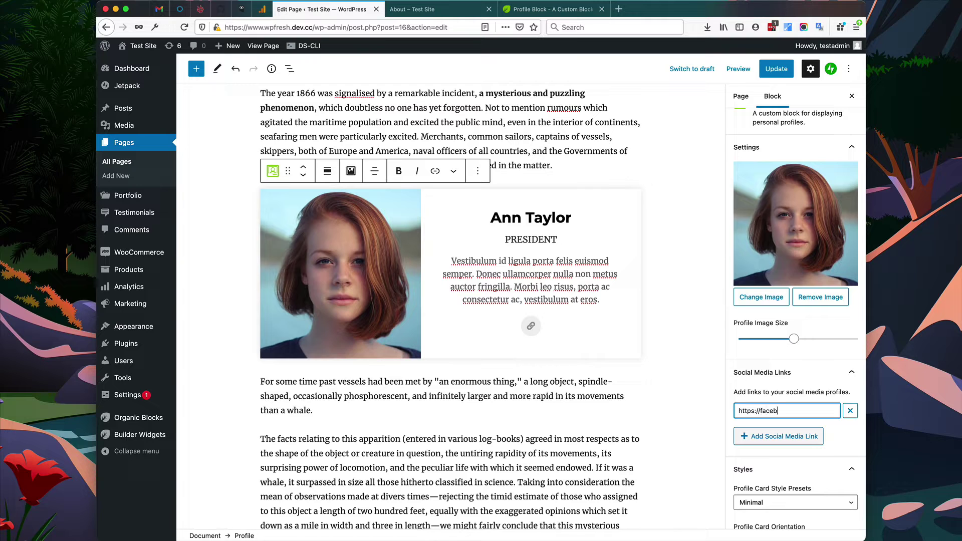
type("ook.com")
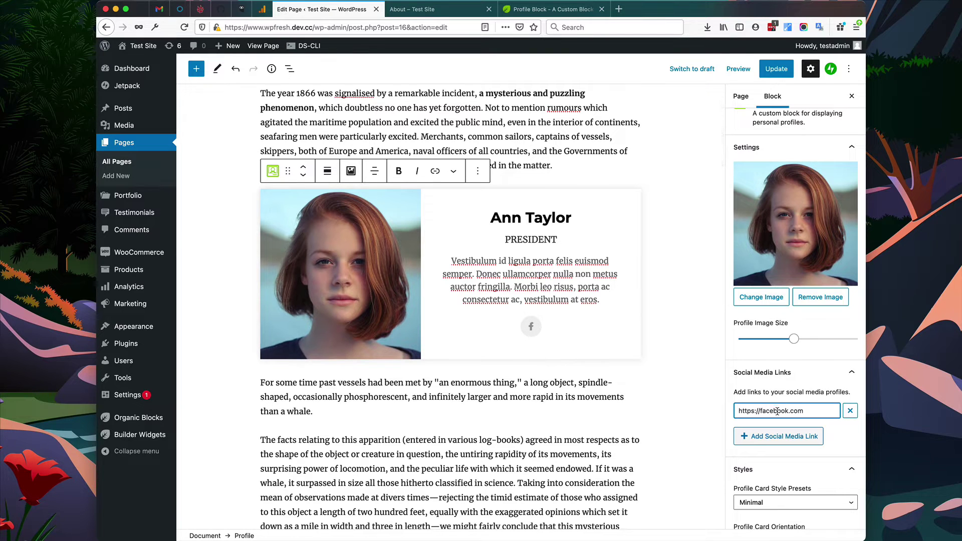
left_click(778, 439)
left_click(763, 429)
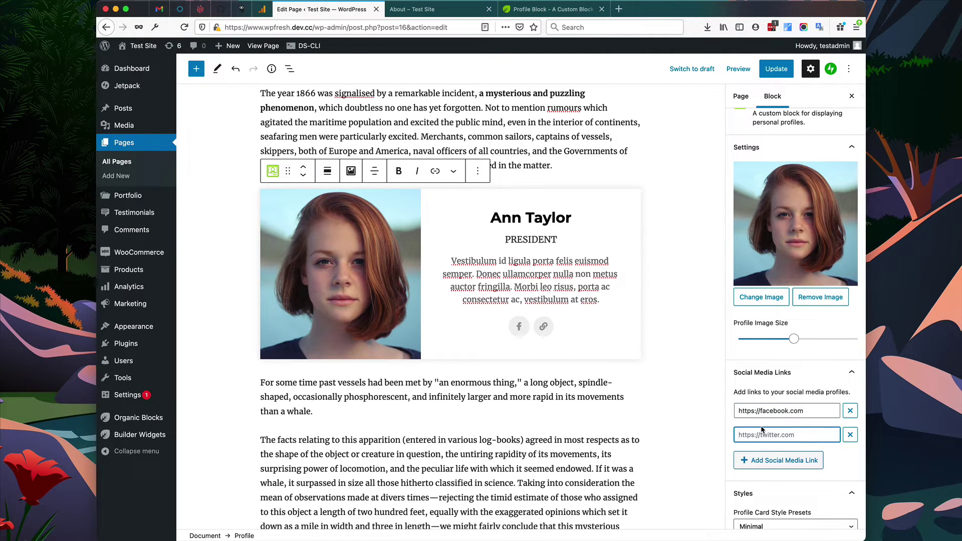
type("https://twitter.com")
scroll(685, 329, "up", 1)
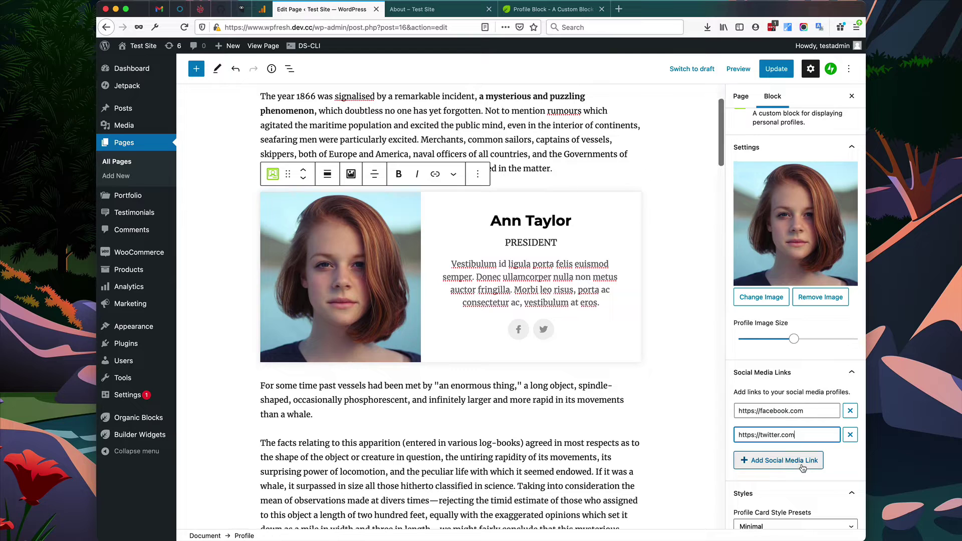
left_click(784, 460)
left_click(774, 460)
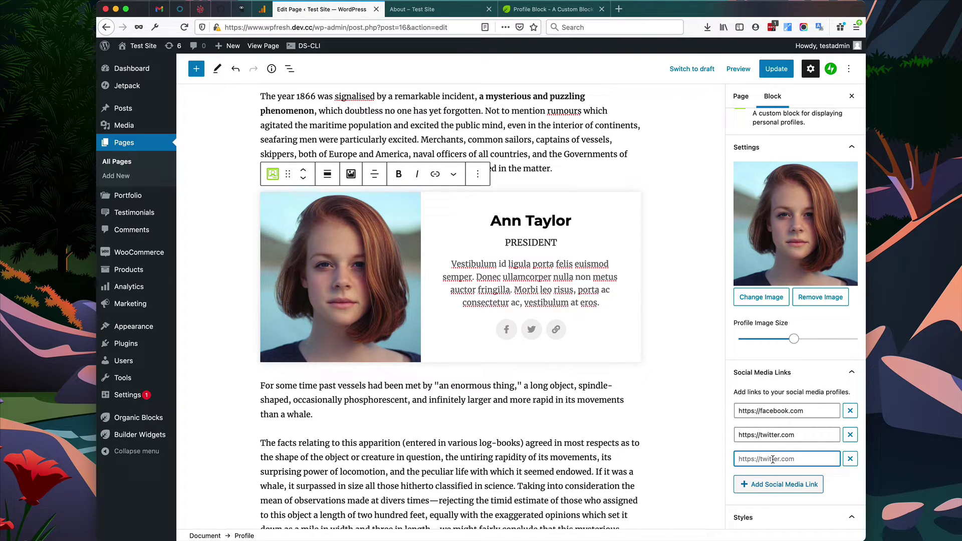
type("https://linkedin.com")
- Apply the Angular style preset to the profile card
scroll(770, 452, "down", 2)
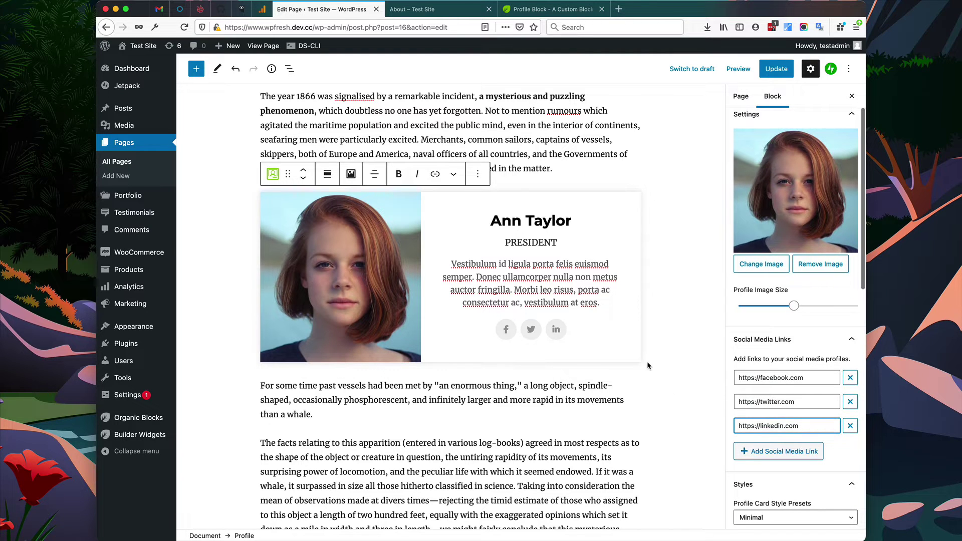
scroll(666, 356, "down", 3)
scroll(665, 356, "up", 2)
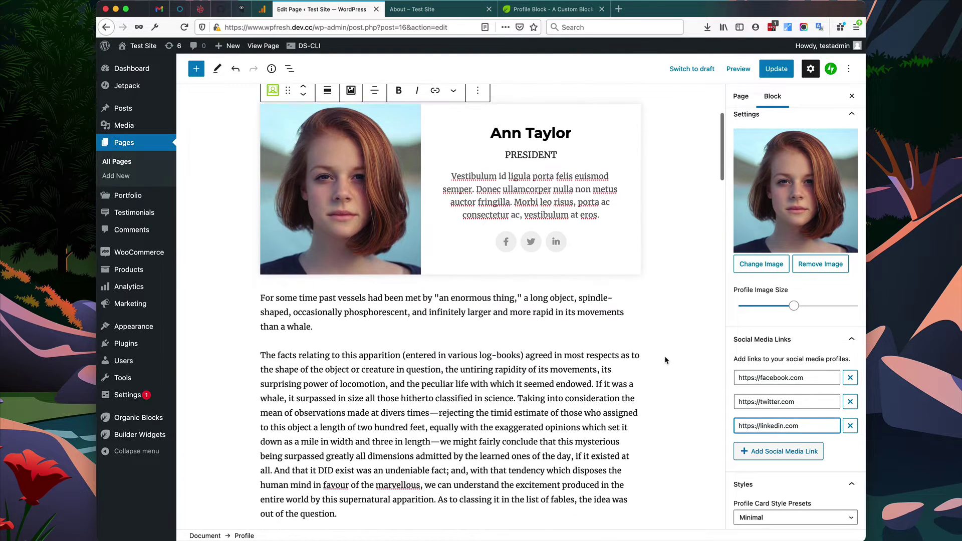
scroll(788, 447, "down", 2)
scroll(788, 448, "down", 3)
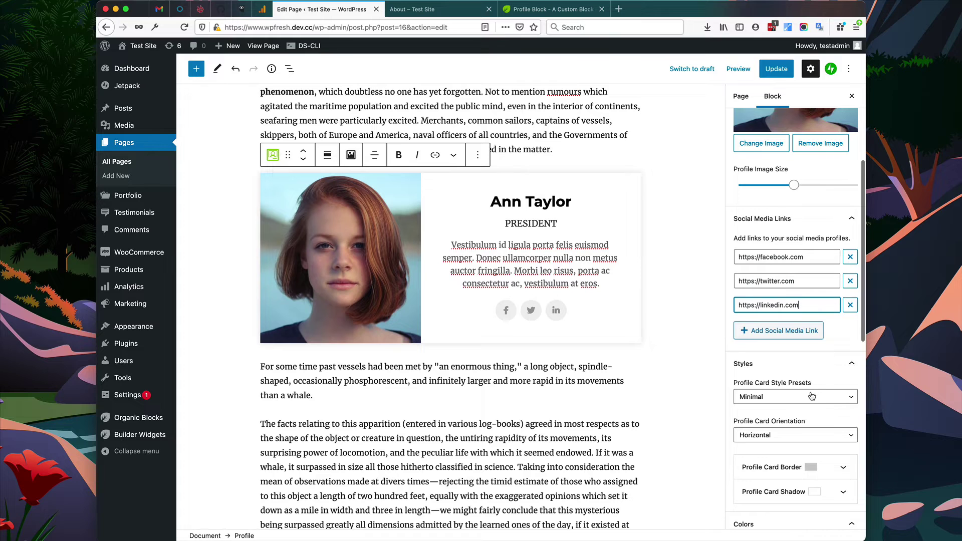
left_click(810, 397)
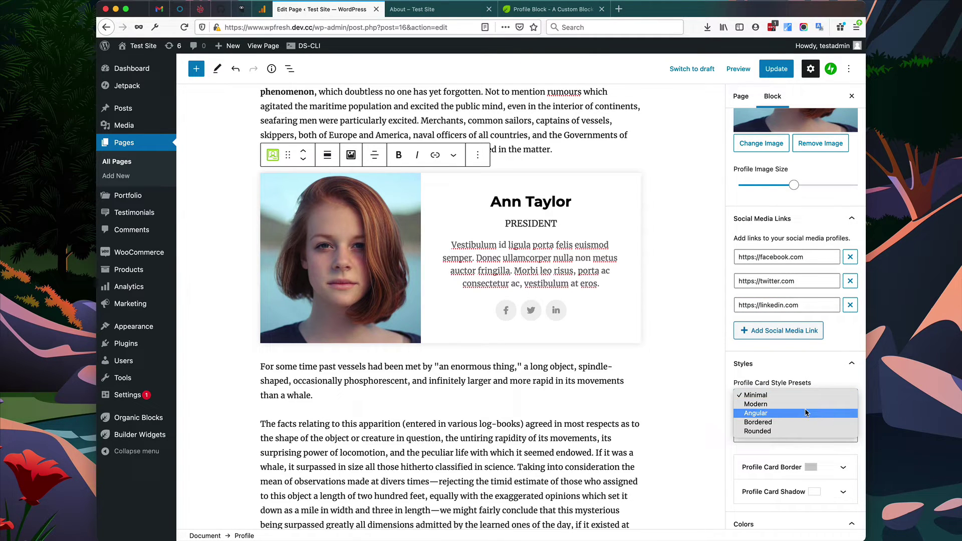
left_click(806, 413)
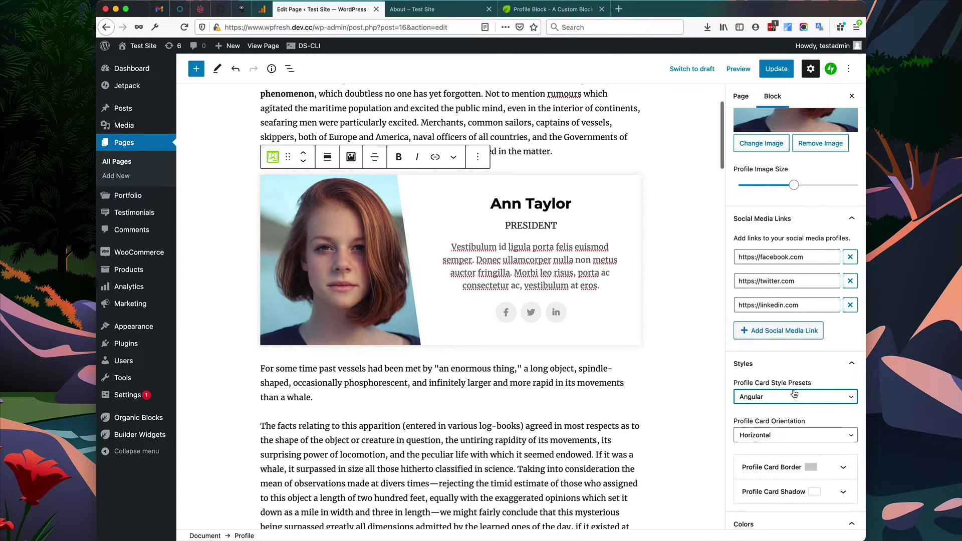
- Give the profile card a turquoise border in #52dbc5 with a width of 3 and a radius of 7
scroll(798, 394, "down", 3)
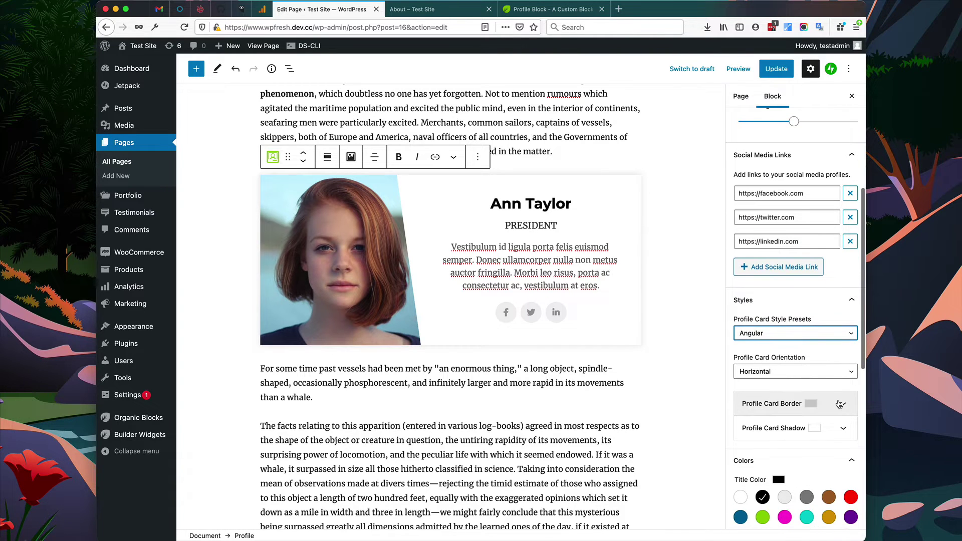
left_click(834, 403)
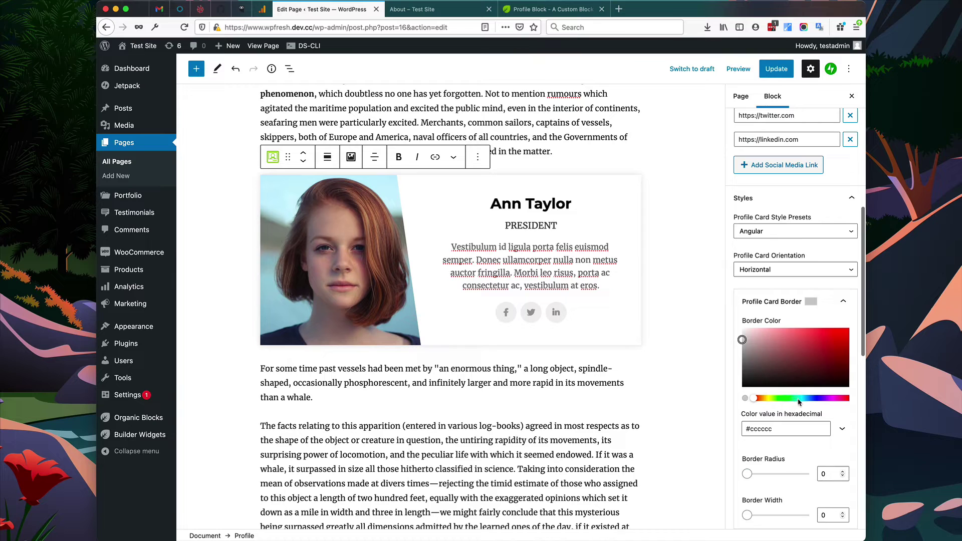
left_click(798, 399)
left_click_drag(765, 337, 808, 340)
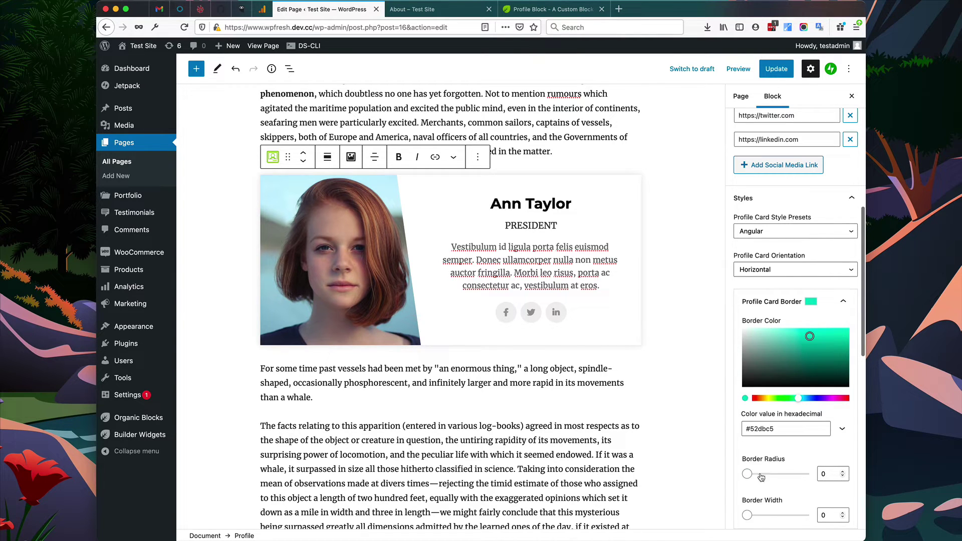
left_click_drag(748, 516, 757, 517)
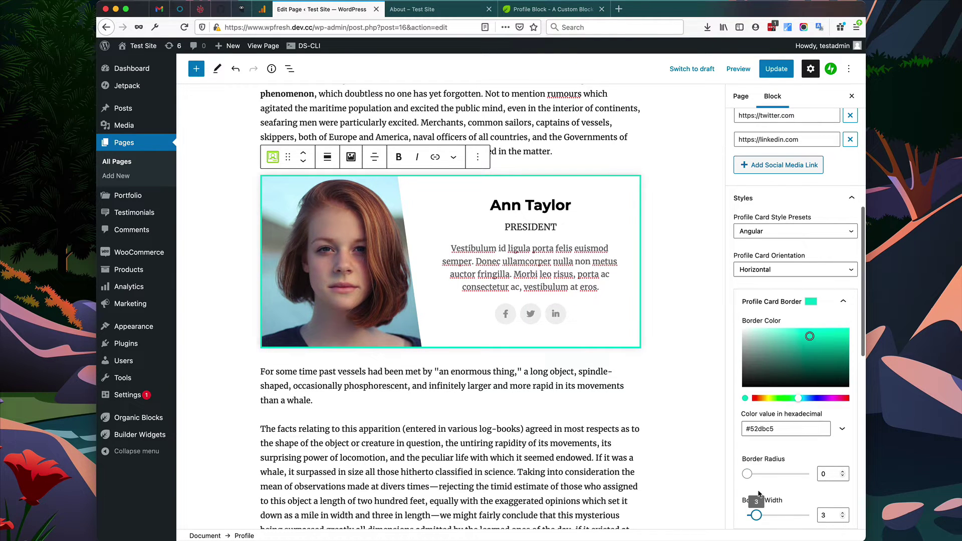
left_click_drag(747, 474, 751, 475)
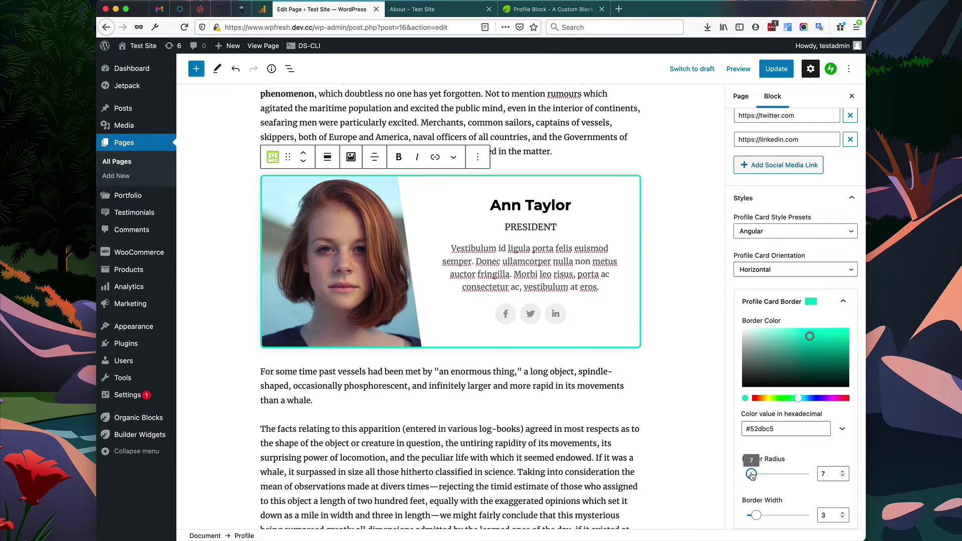
- Set the profile card's orientation to Vertical and look over the resulting layout
scroll(696, 396, "up", 1)
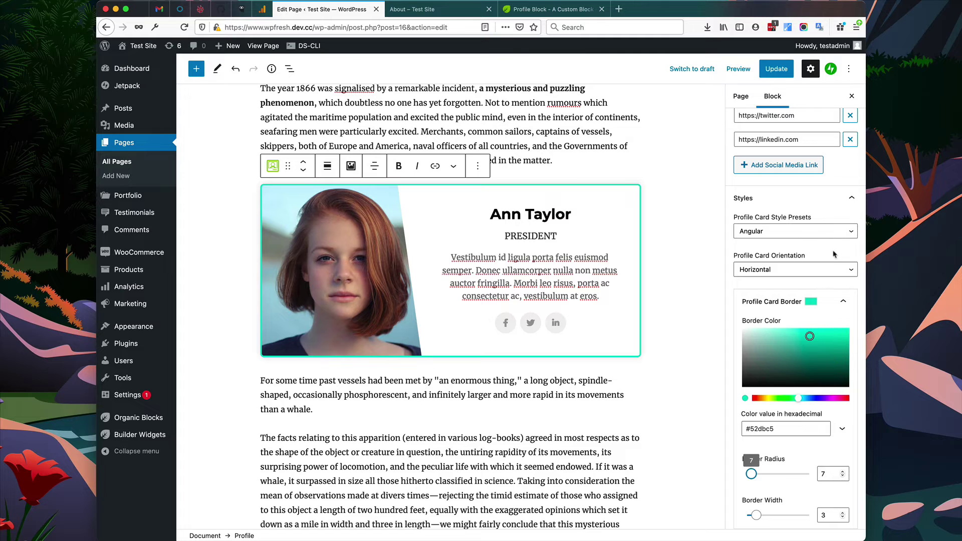
left_click(833, 269)
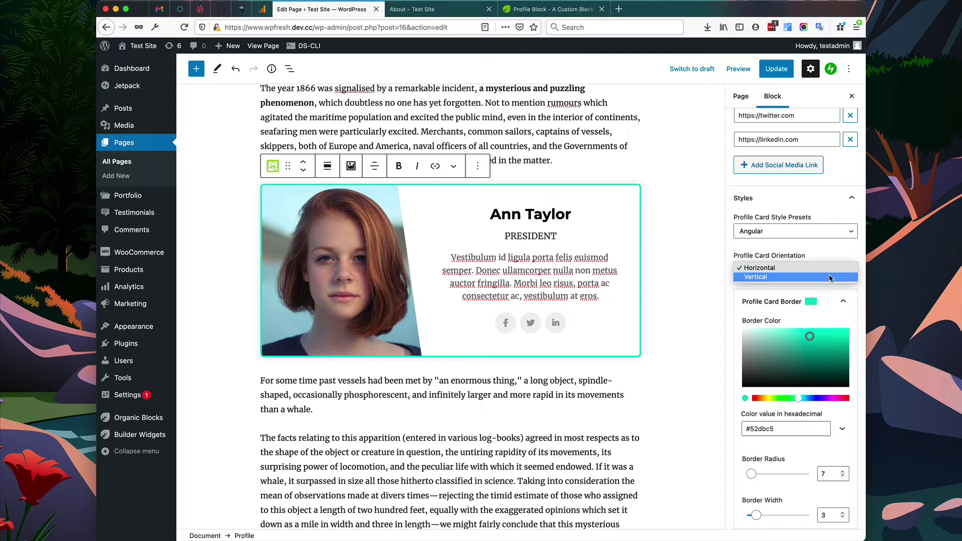
left_click(829, 277)
scroll(643, 280, "down", 2)
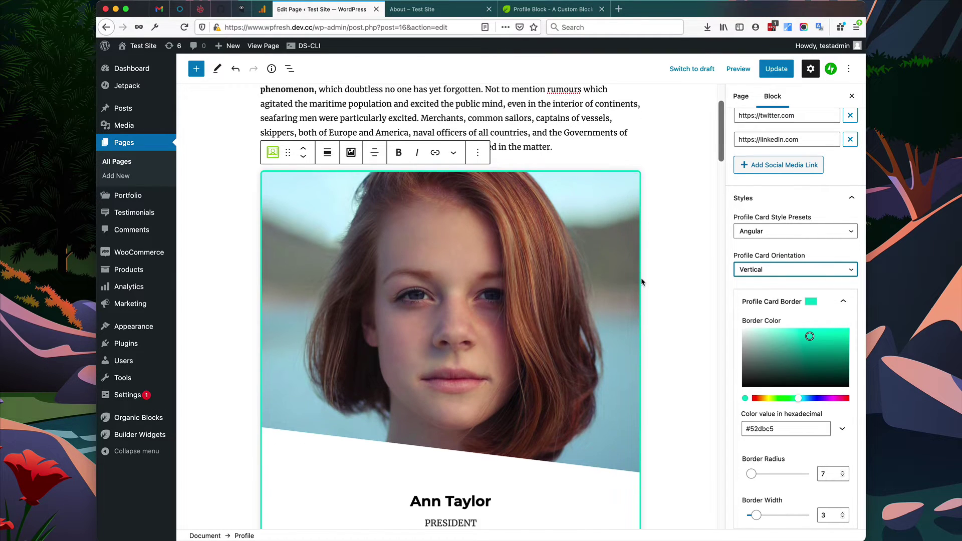
scroll(660, 290, "up", 3)
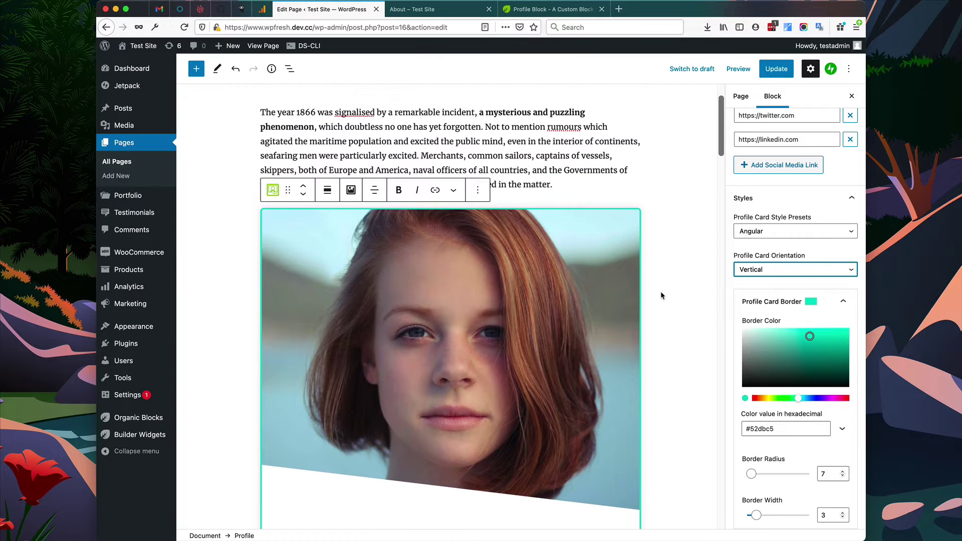
scroll(660, 290, "down", 2)
scroll(661, 291, "down", 1)
scroll(762, 332, "down", 5)
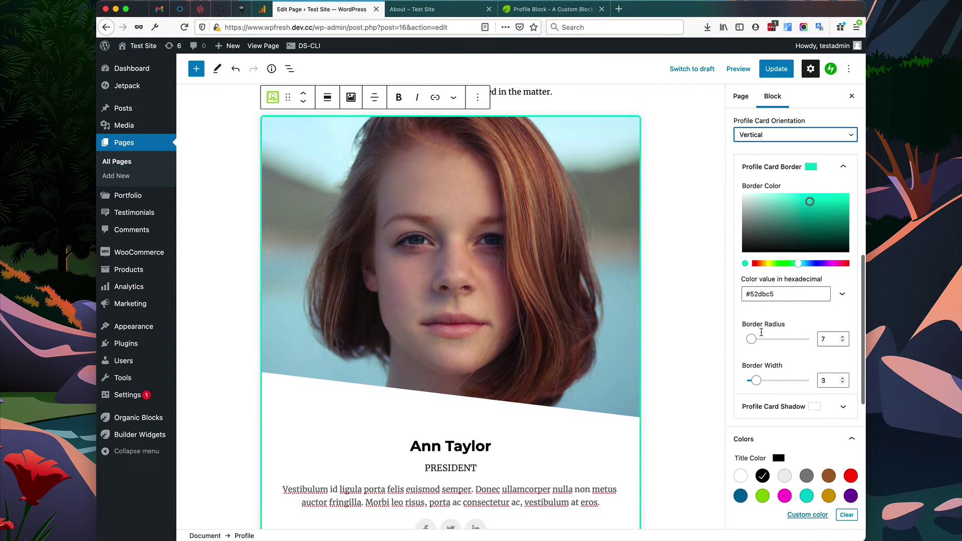
- Set the profile card's subtitle color to the medium gray swatch and its text color to the brown swatch
scroll(761, 336, "down", 1)
scroll(642, 281, "down", 2)
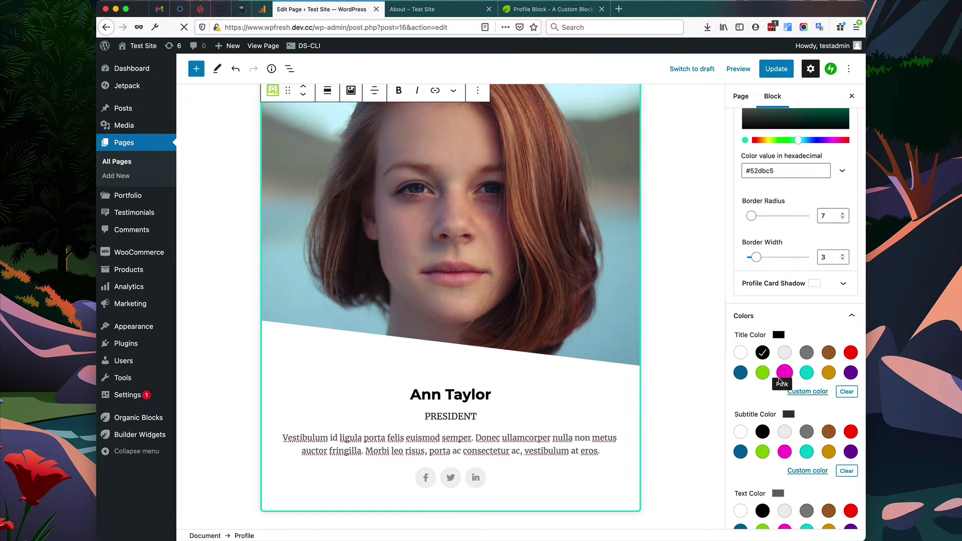
left_click(807, 432)
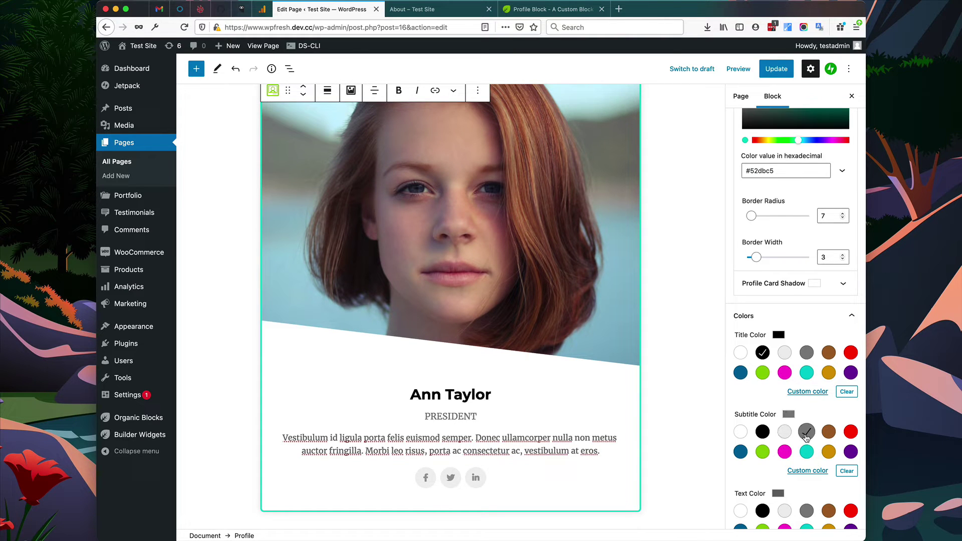
scroll(704, 431, "down", 2)
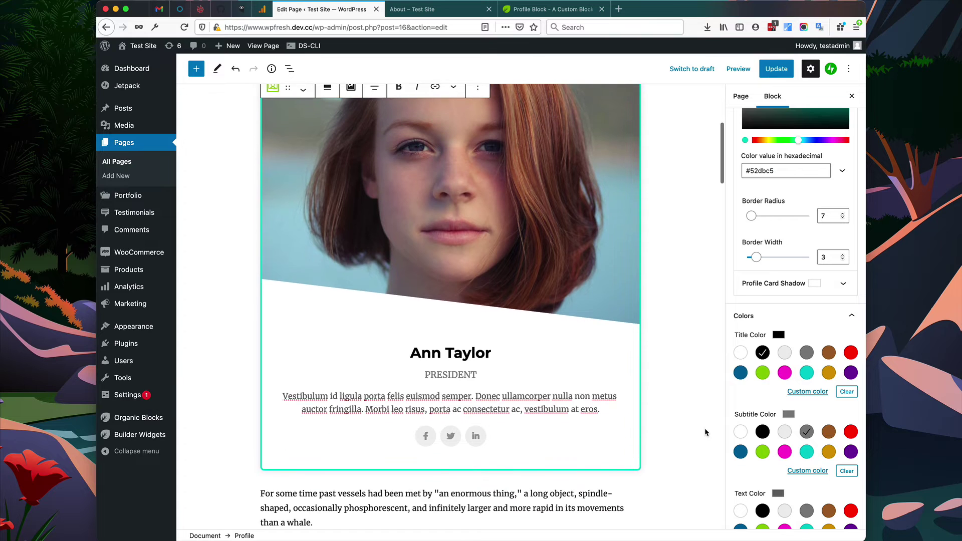
scroll(763, 452, "down", 1)
scroll(763, 453, "down", 3)
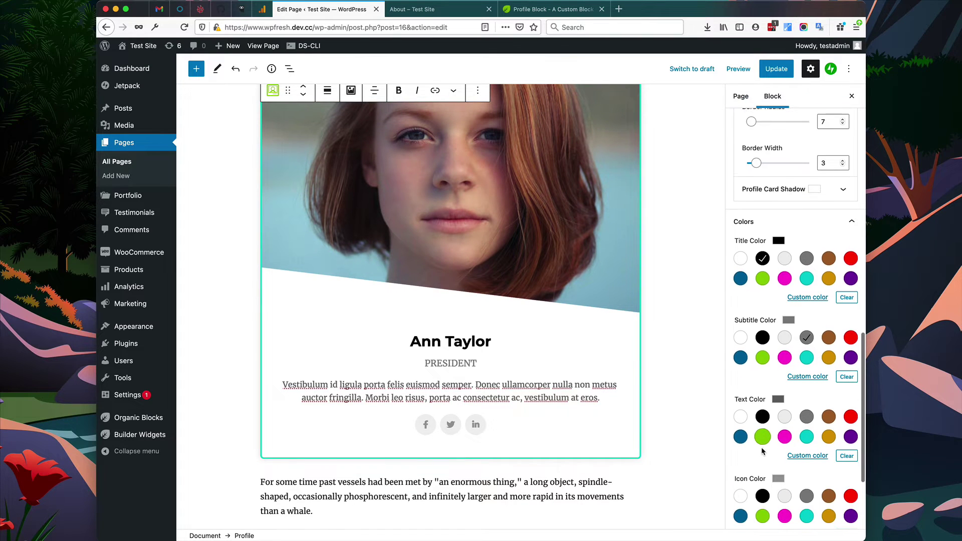
left_click(828, 409)
- Set the profile card's icon color to turquoise and its background color to light gray
scroll(796, 433, "down", 4)
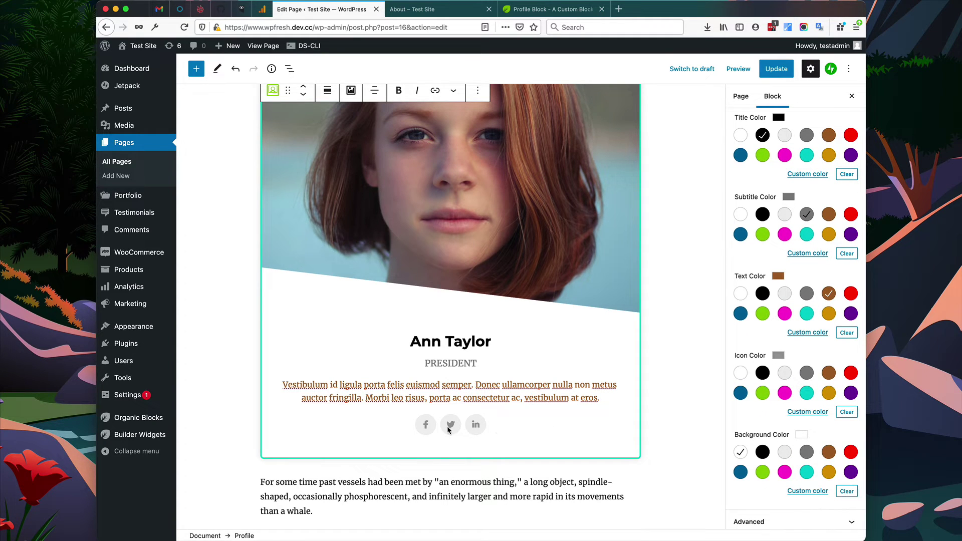
left_click(808, 394)
scroll(760, 476, "down", 1)
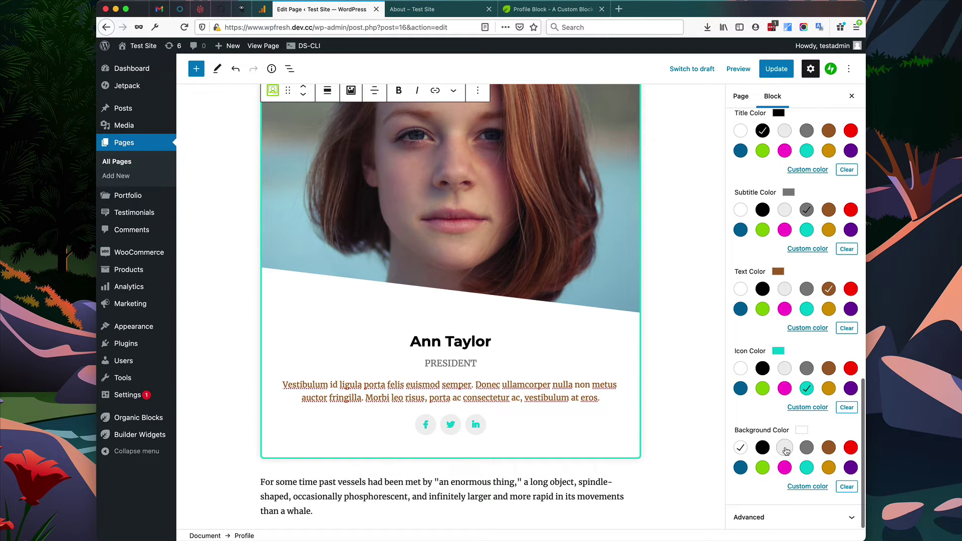
left_click(785, 448)
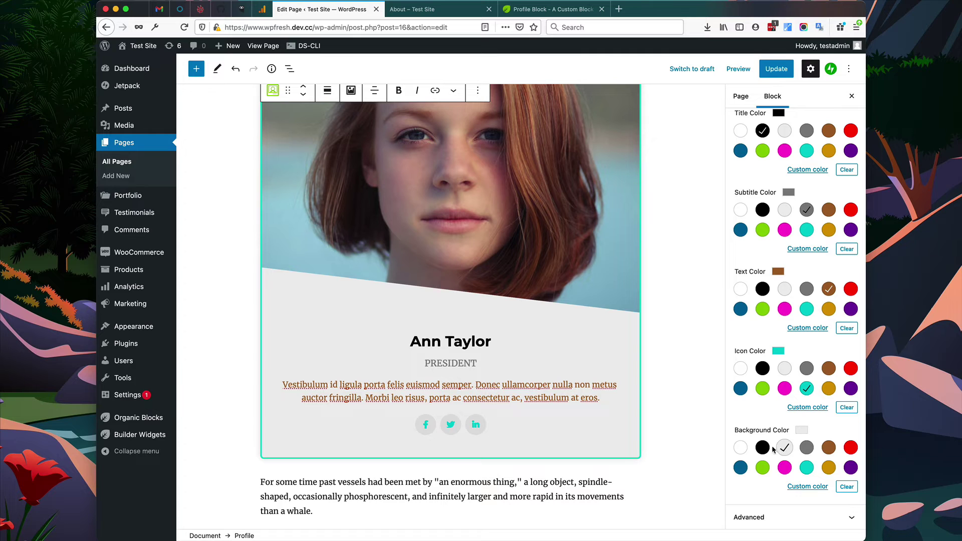
- Look over the recolored profile card and save the changes to the page
scroll(675, 415, "up", 2)
scroll(675, 415, "up", 3)
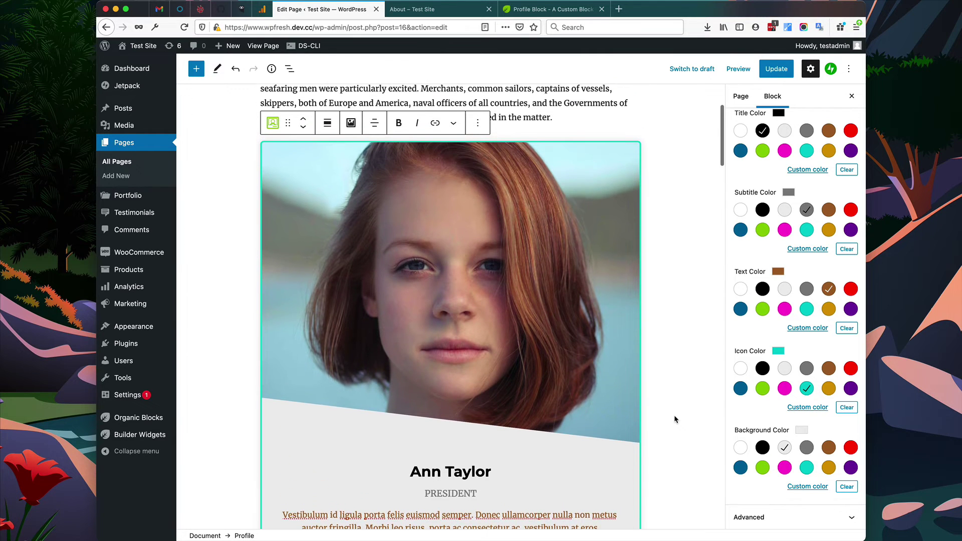
scroll(674, 414, "down", 3)
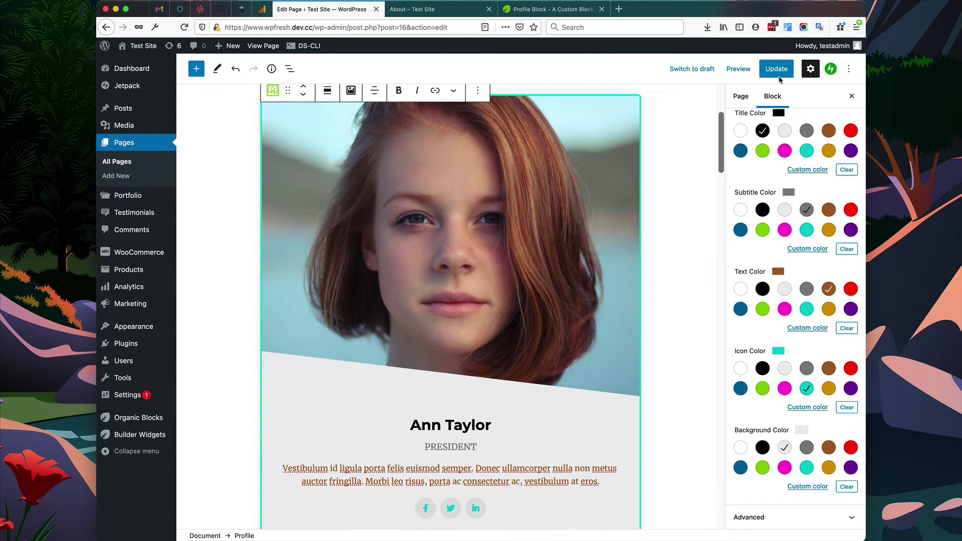
left_click(776, 69)
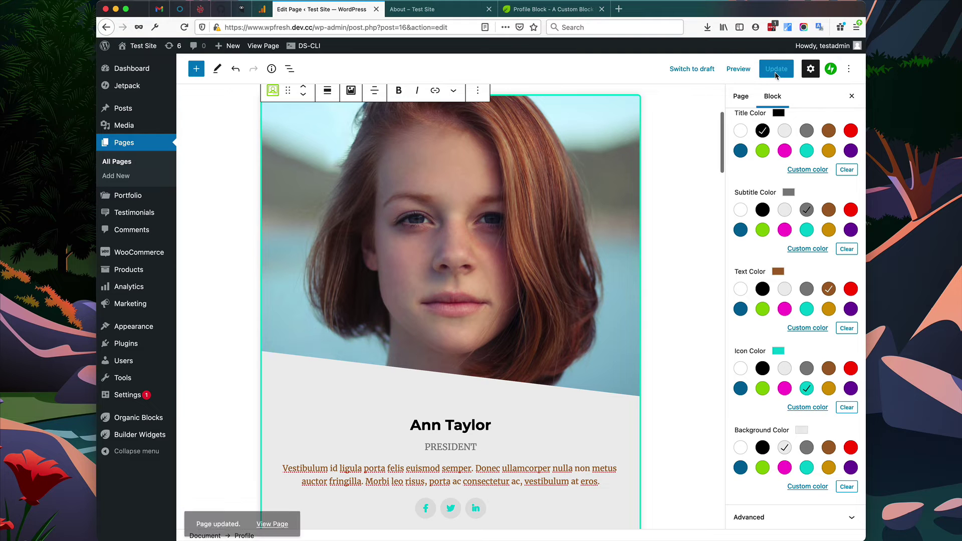
- Reload the live About page and compare its published profile card with the version in the editor
left_click(456, 8)
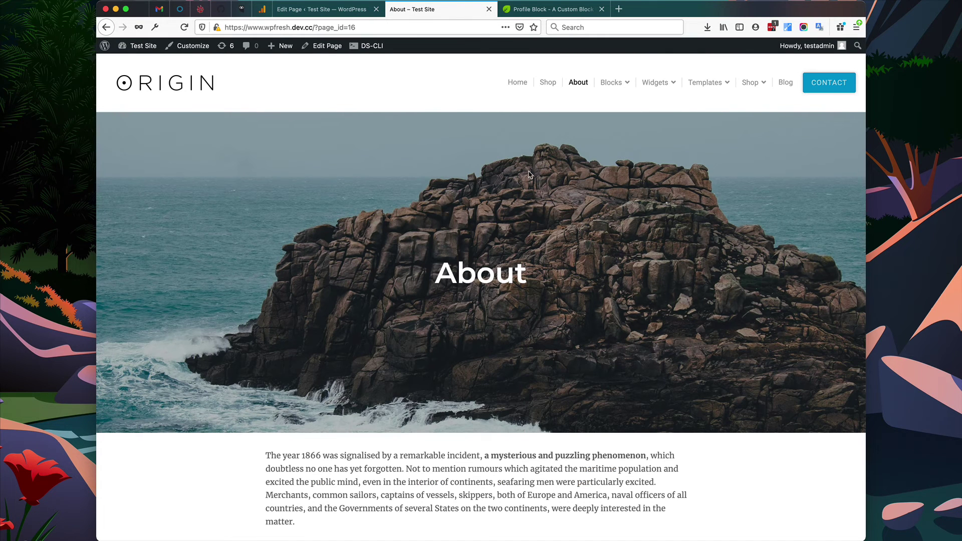
scroll(528, 173, "down", 3)
key("super+r")
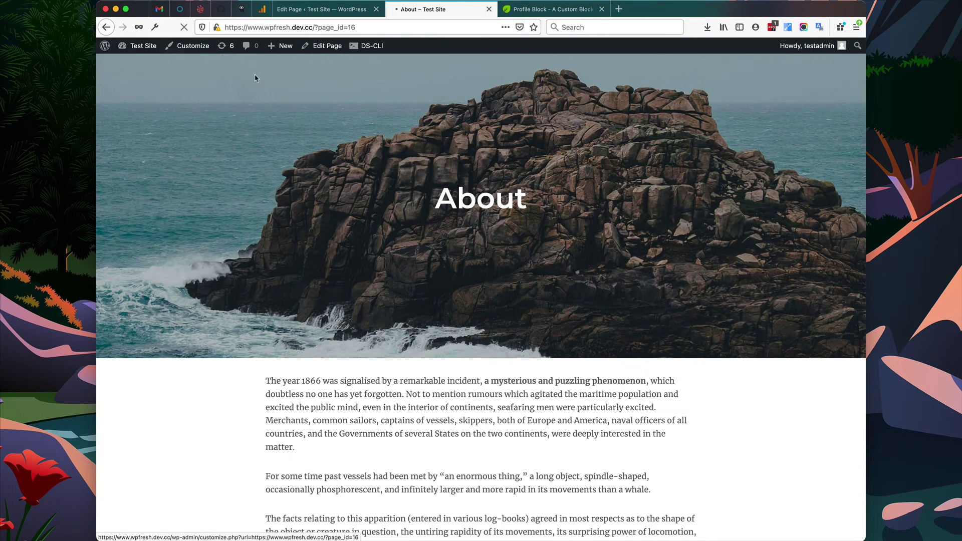
scroll(546, 188, "down", 5)
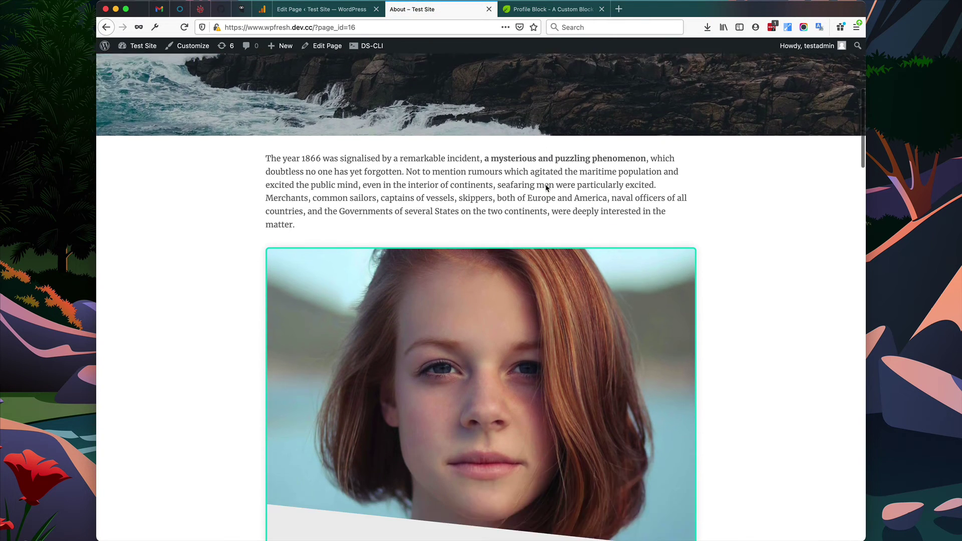
scroll(547, 187, "down", 5)
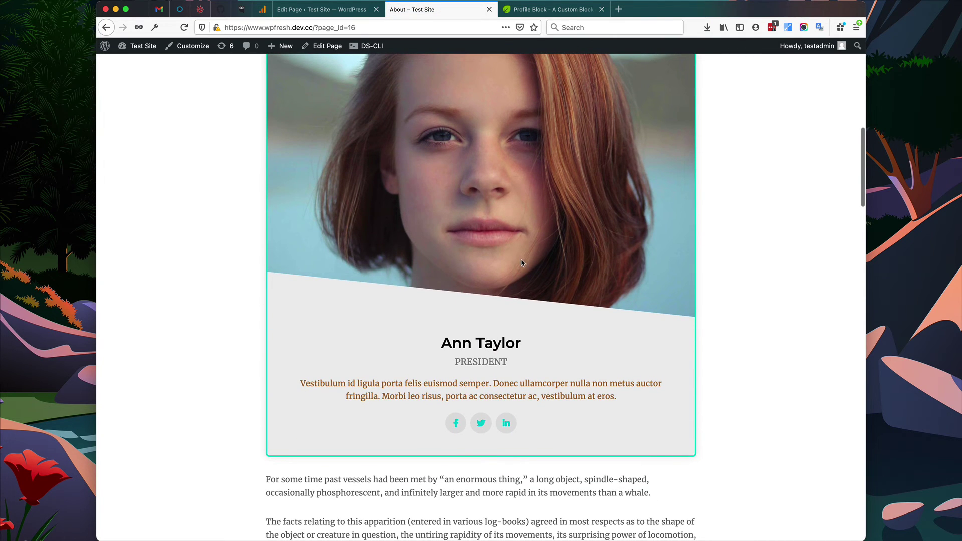
key("ctrl+shift+Tab")
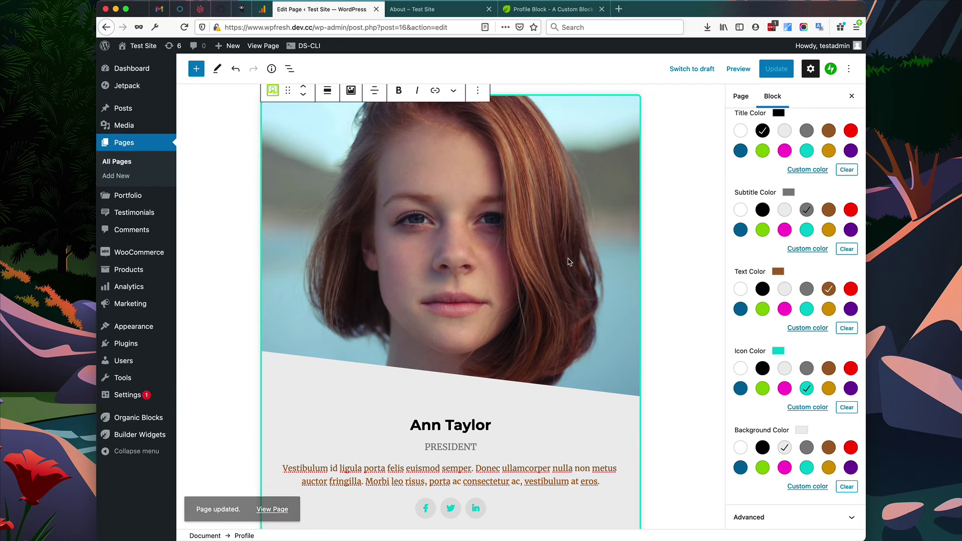
left_click(455, 9)
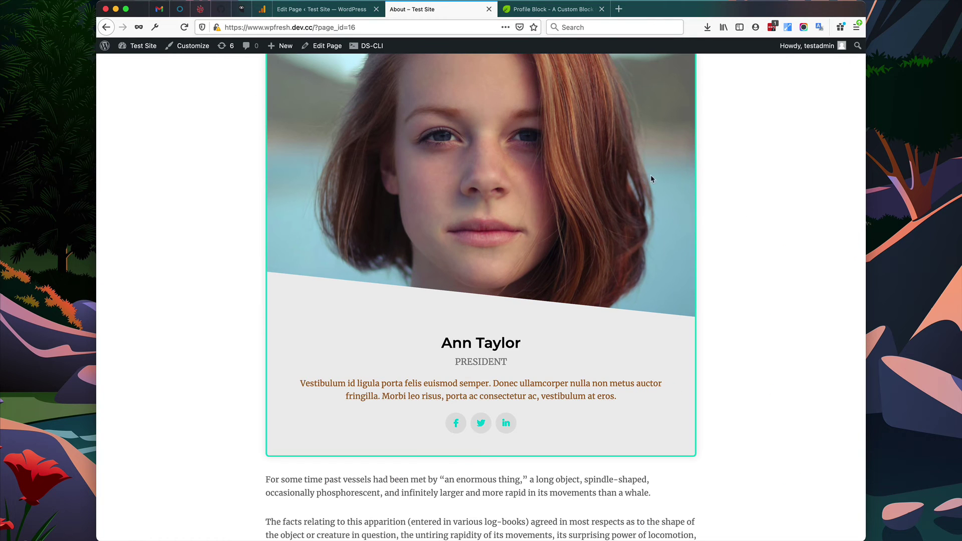
scroll(759, 253, "up", 2)
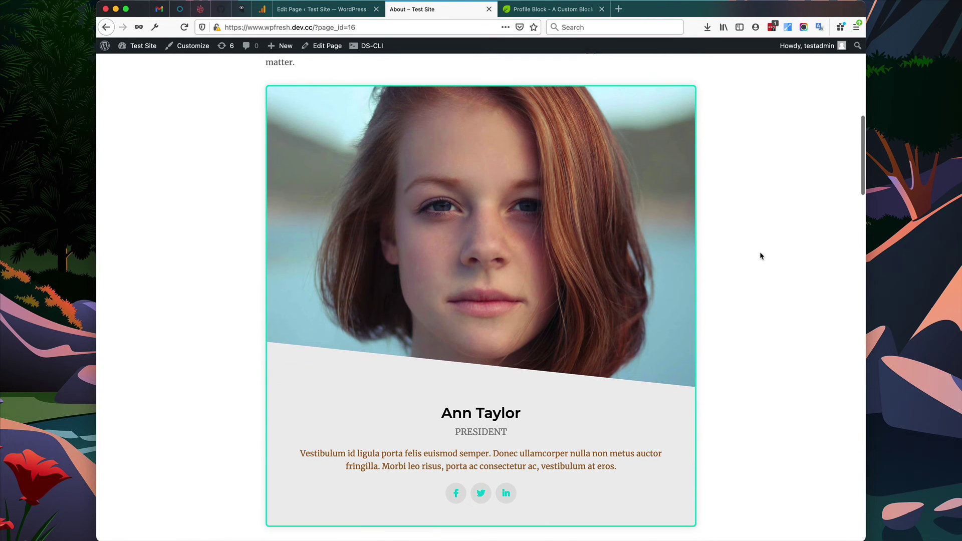
scroll(760, 256, "down", 1)
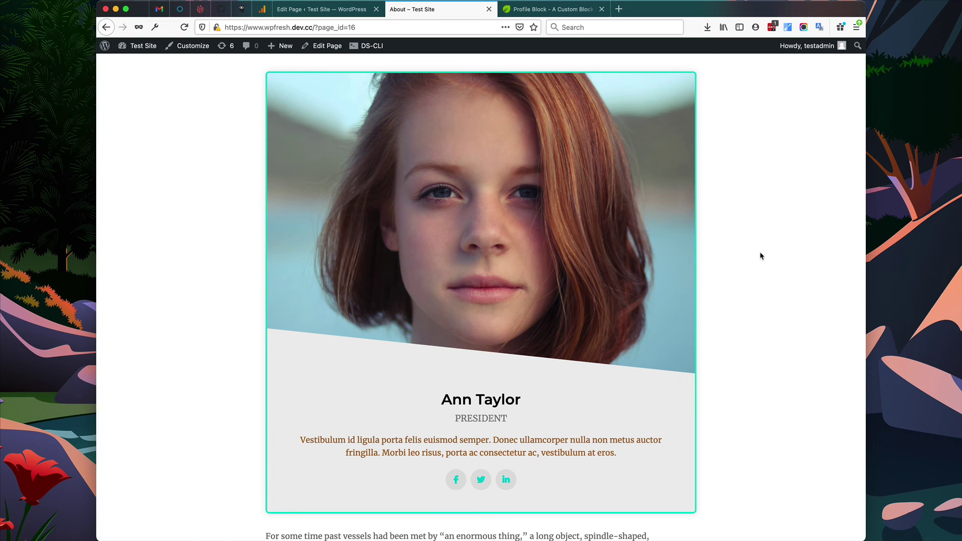
- Return to the page editor and review the profile block's color, style and social media link settings
left_click(345, 10)
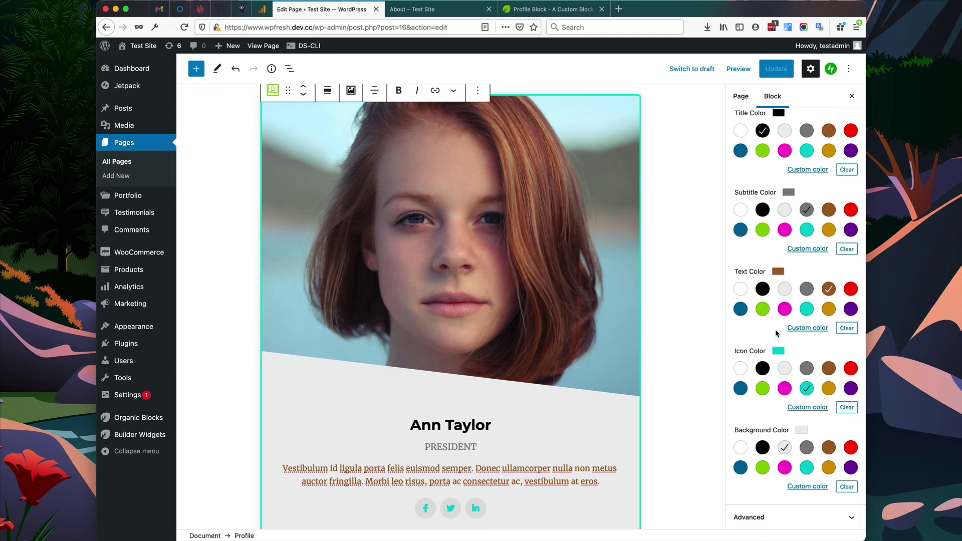
scroll(775, 329, "up", 10)
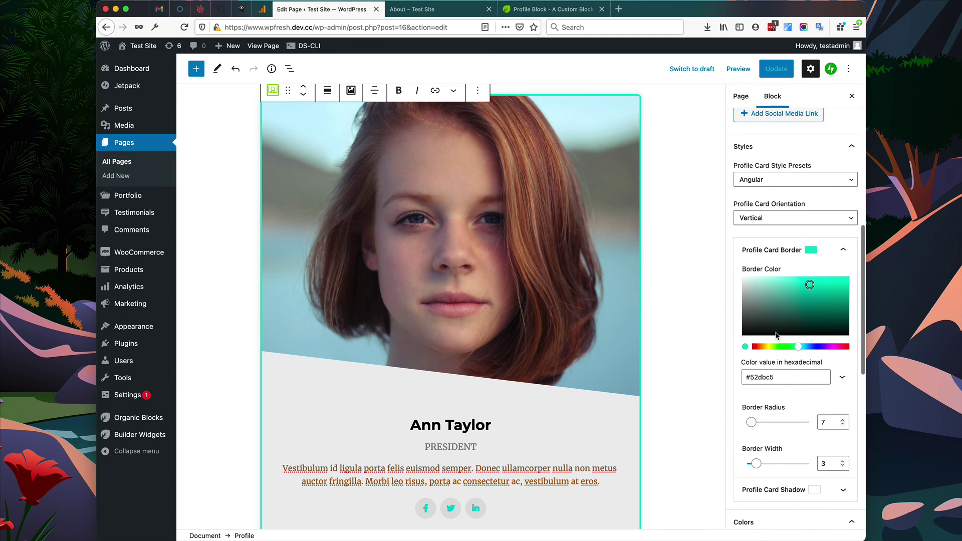
scroll(776, 335, "up", 5)
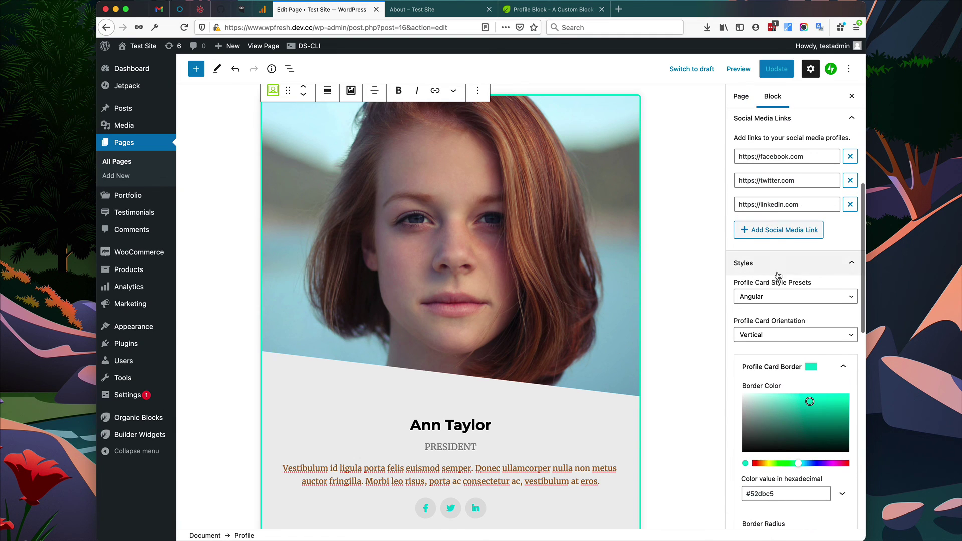
scroll(792, 289, "up", 5)
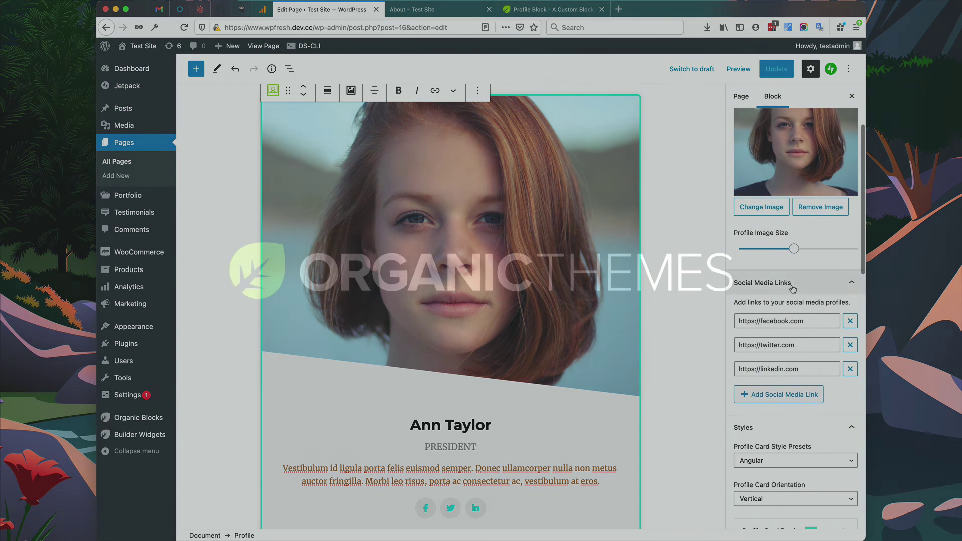